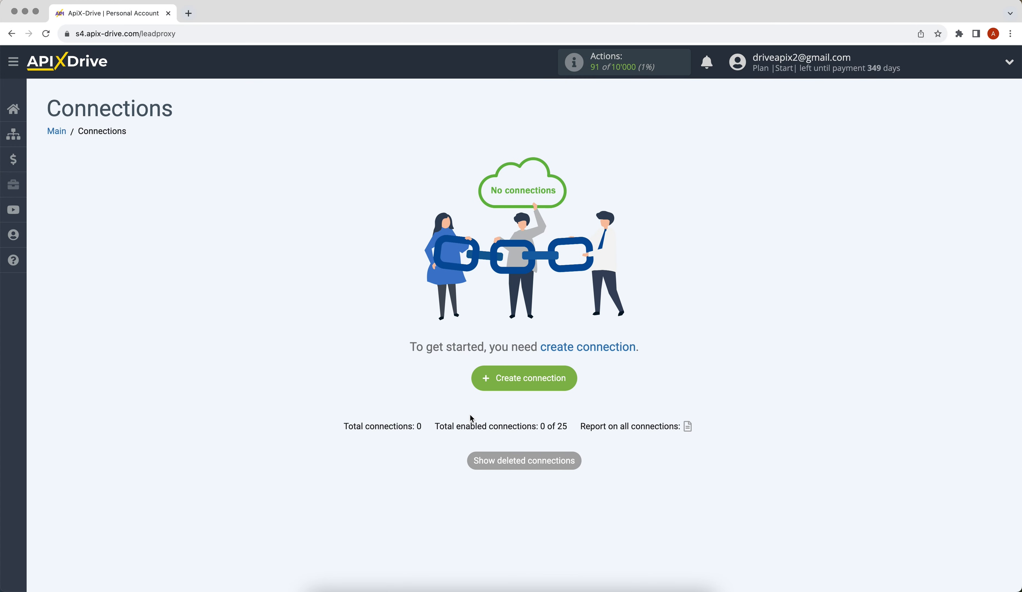
Create a new connection, choosing ProductDyno as the source system and Get DATA as its action.
{"action": "left_click", "coordinate": [489, 372]}
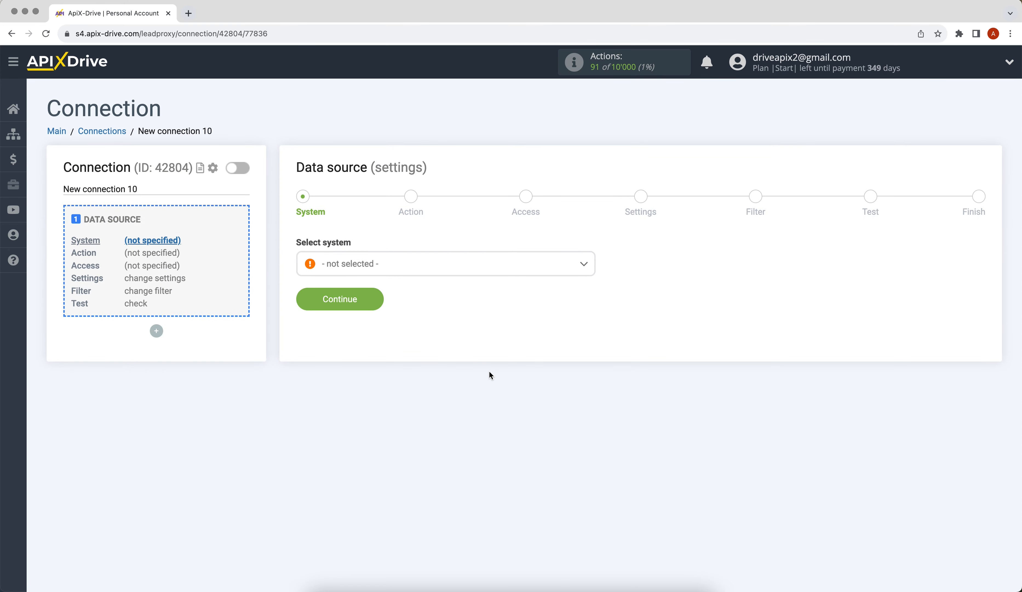
{"action": "left_click", "coordinate": [457, 273]}
{"action": "left_click_drag", "start_coordinate": [591, 279], "coordinate": [601, 397]}
{"action": "left_click", "coordinate": [357, 387]}
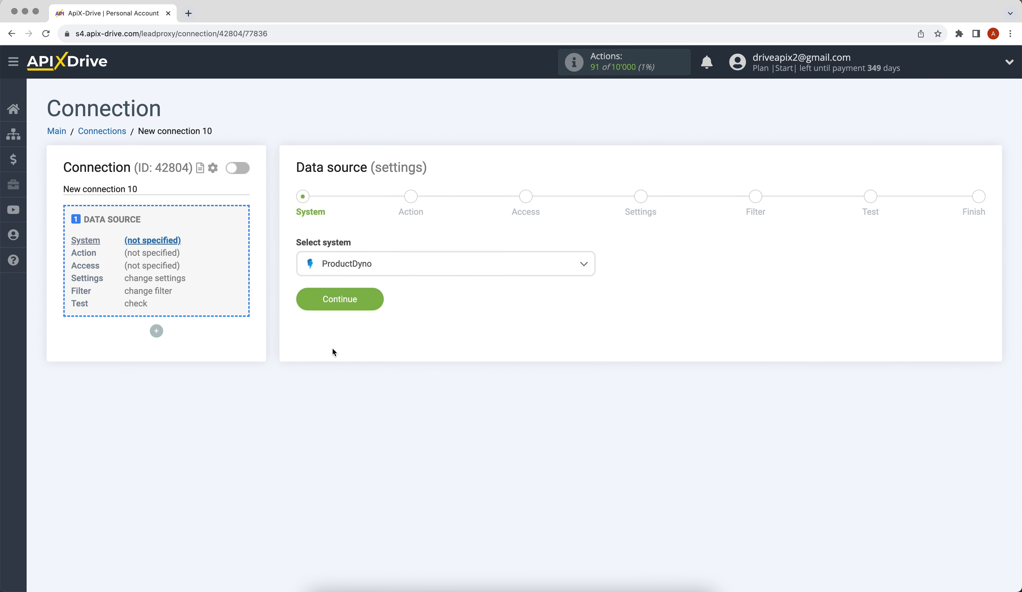
{"action": "left_click", "coordinate": [303, 299]}
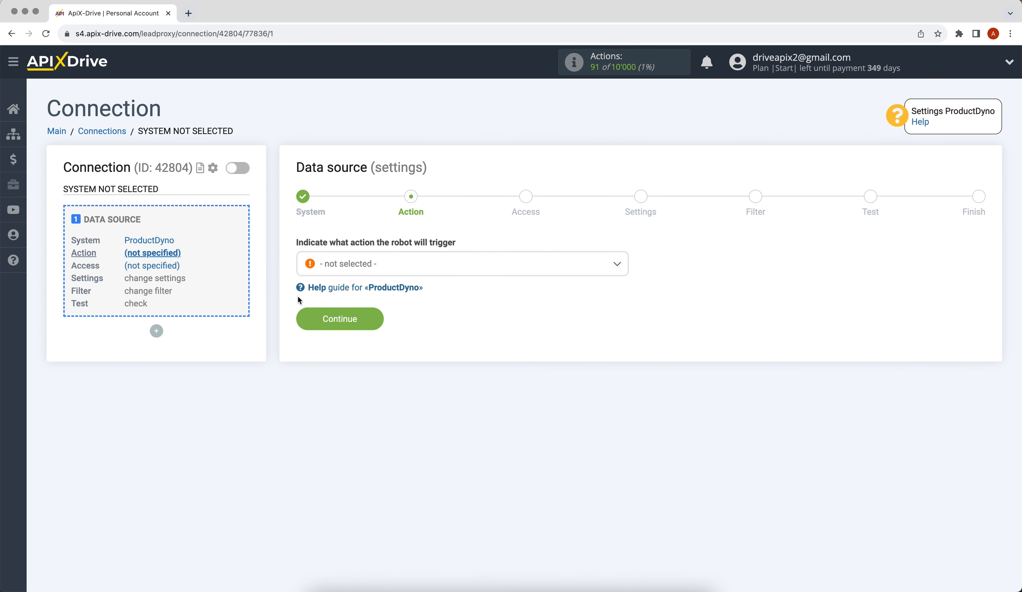
{"action": "left_click", "coordinate": [340, 271]}
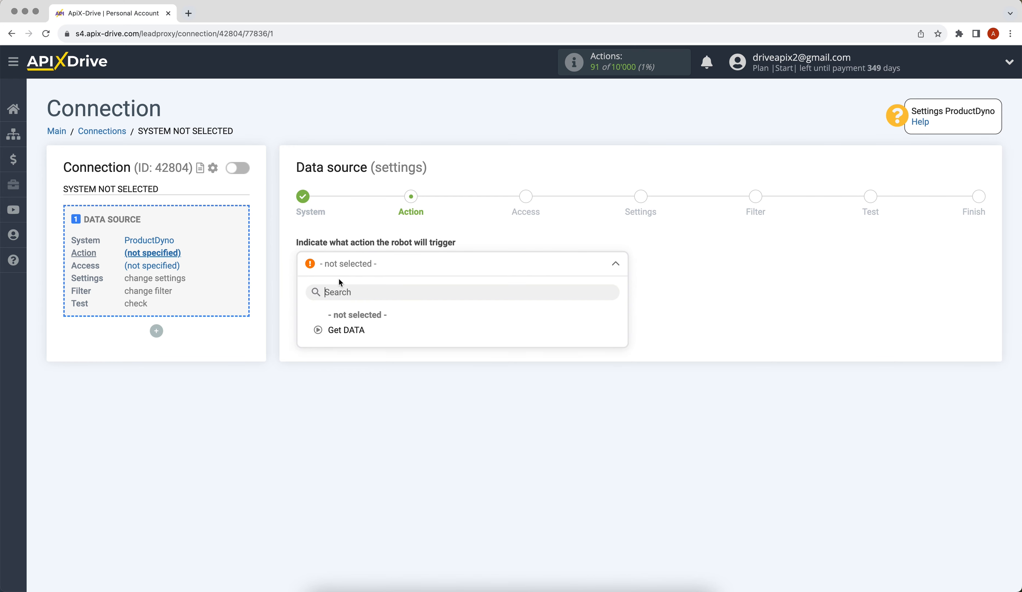
{"action": "left_click", "coordinate": [341, 331]}
{"action": "left_click", "coordinate": [308, 328]}
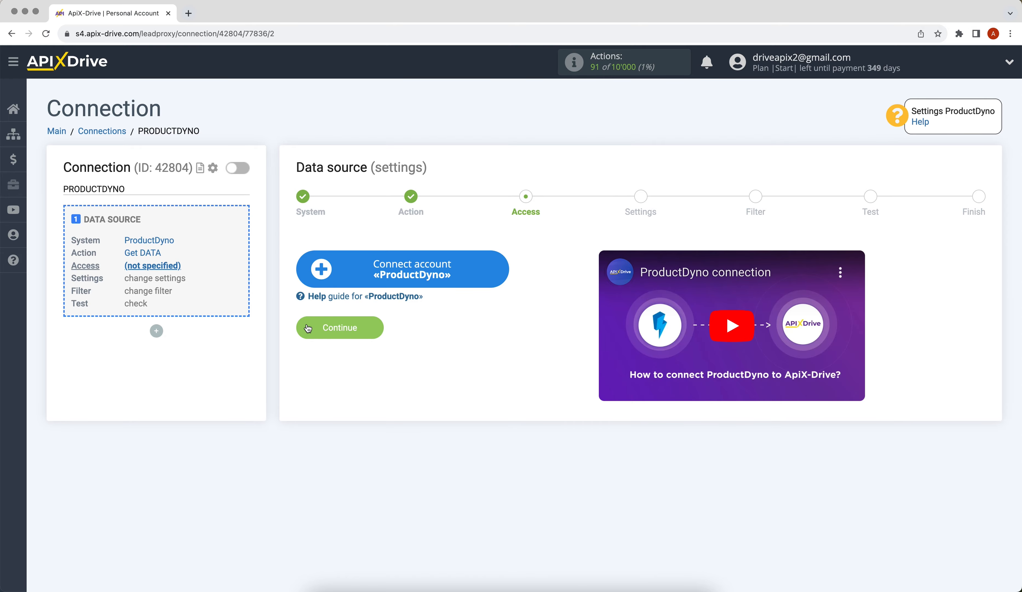
Connect and select a ProductDyno account for the data source.
{"action": "left_click", "coordinate": [321, 268]}
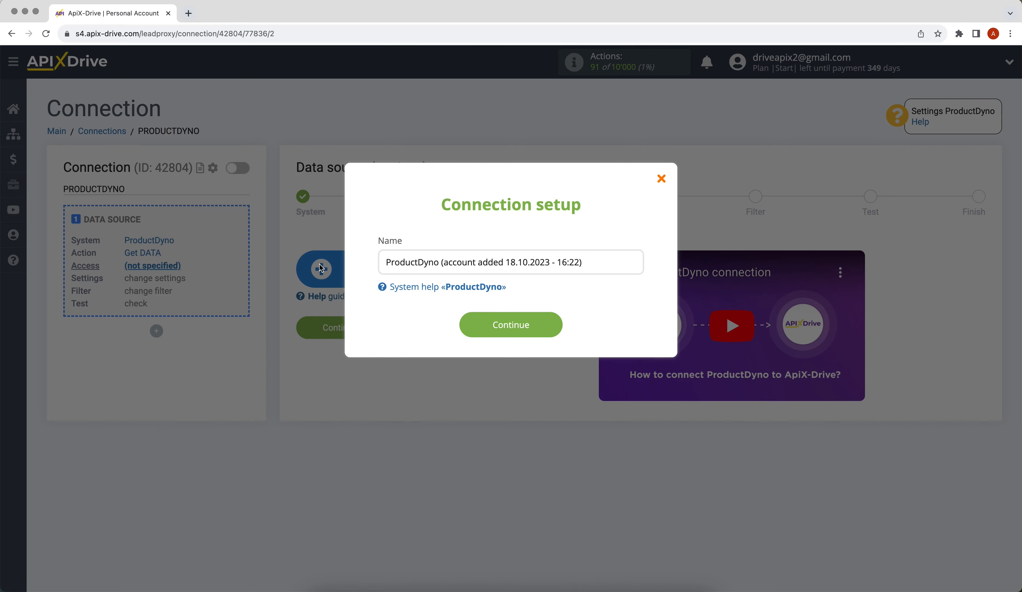
{"action": "left_click", "coordinate": [468, 325]}
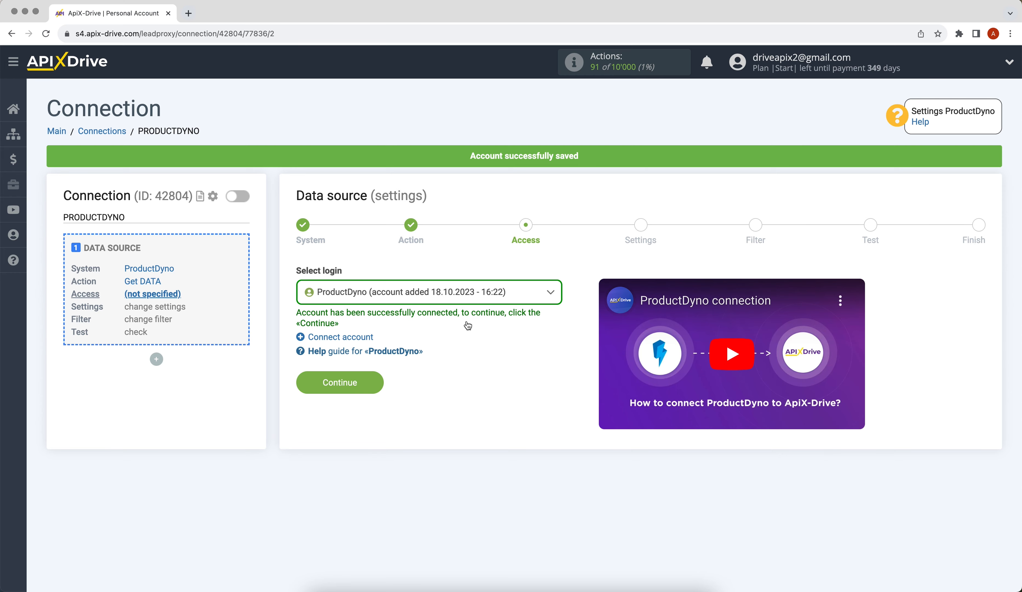
{"action": "left_click", "coordinate": [454, 300]}
{"action": "left_click", "coordinate": [460, 377]}
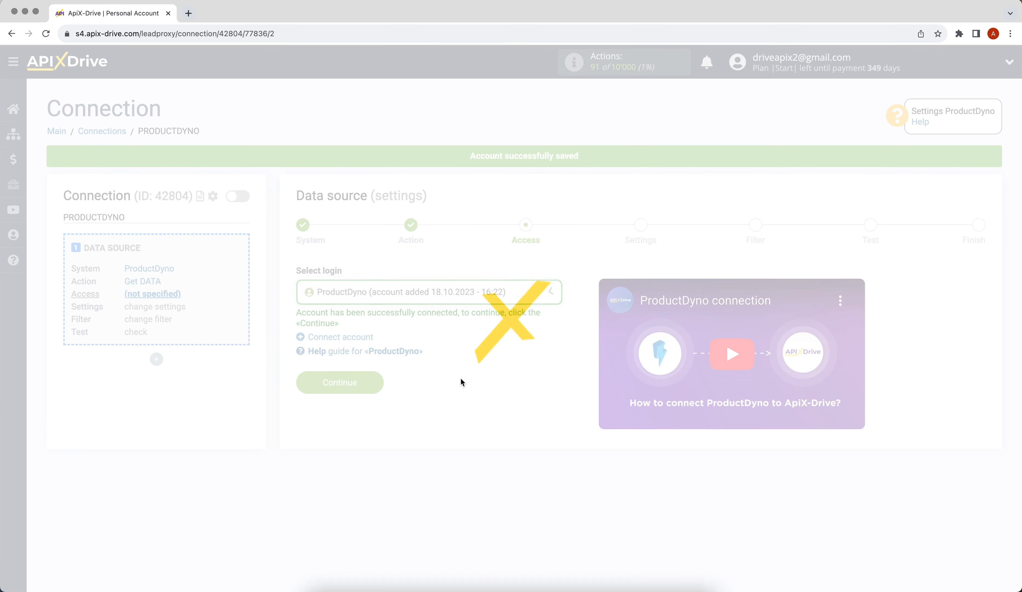
{"action": "left_click", "coordinate": [357, 380]}
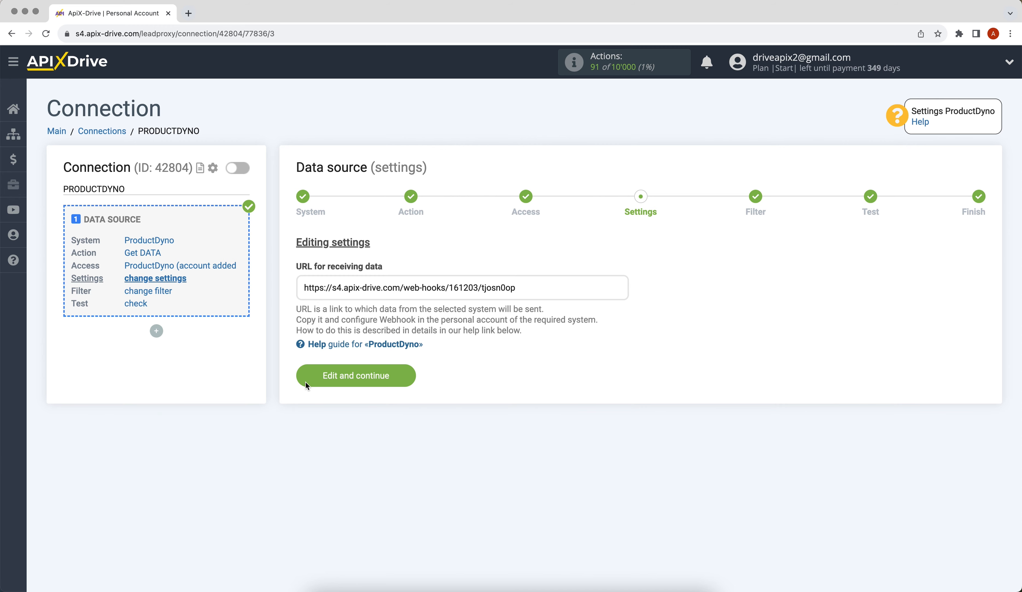
Copy the generated webhook URL from the Settings step.
{"action": "left_click_drag", "start_coordinate": [305, 288], "coordinate": [516, 289]}
{"action": "right_click", "coordinate": [513, 289]}
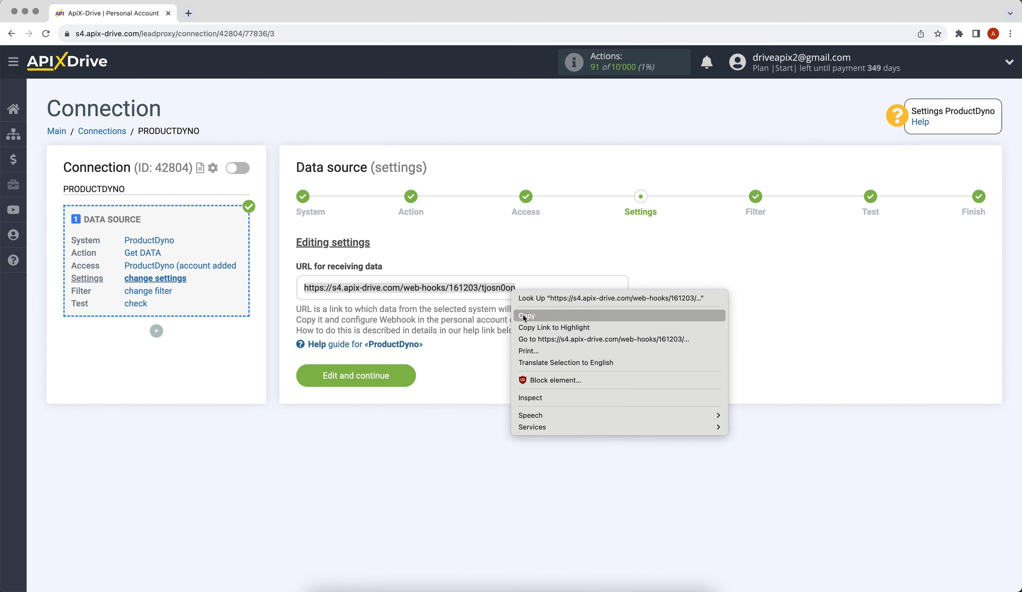
{"action": "left_click", "coordinate": [524, 316]}
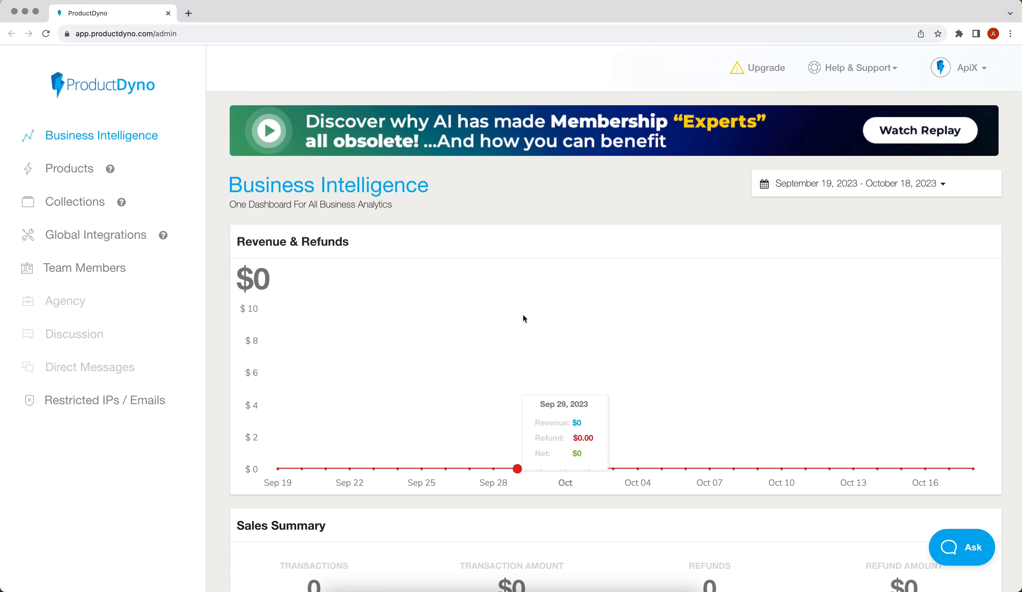
Add the pasted ApiX-Drive webhook to Collection test's Webhooks integrations, then save a new test member.
{"action": "left_click", "coordinate": [97, 208]}
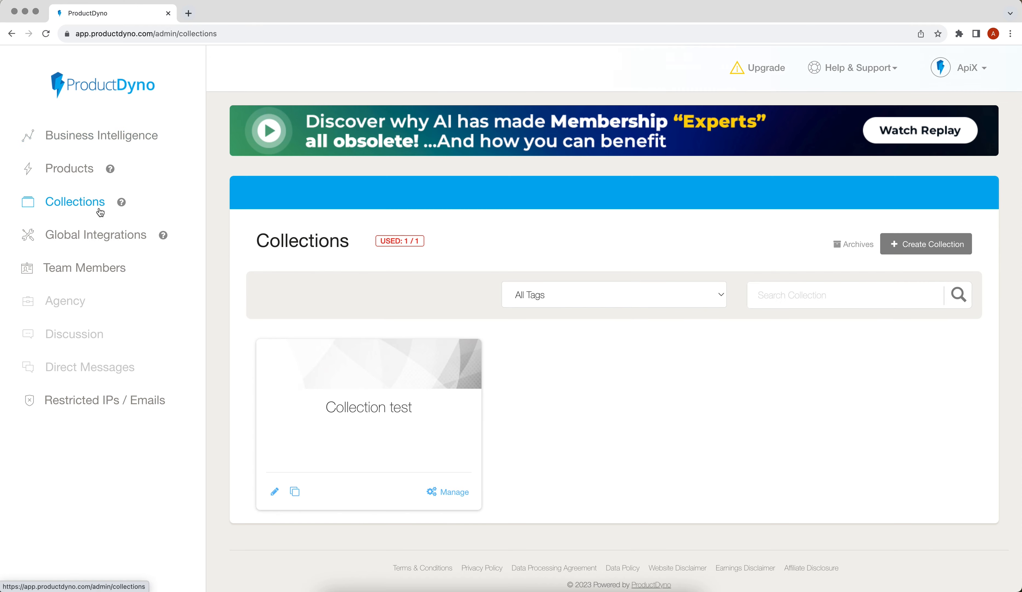
{"action": "left_click", "coordinate": [318, 364]}
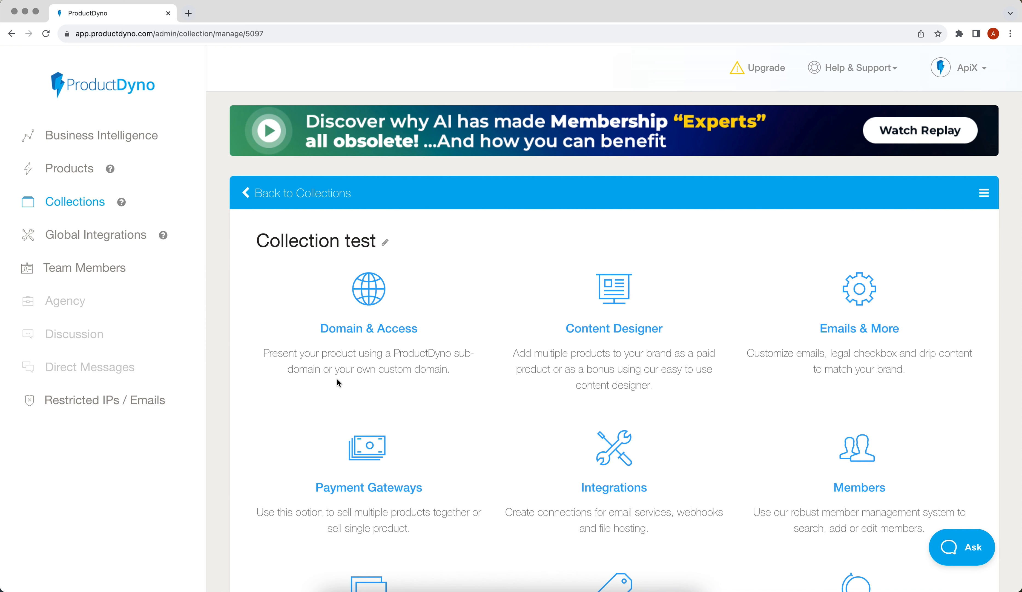
{"action": "left_click", "coordinate": [588, 449]}
{"action": "left_click", "coordinate": [524, 289]}
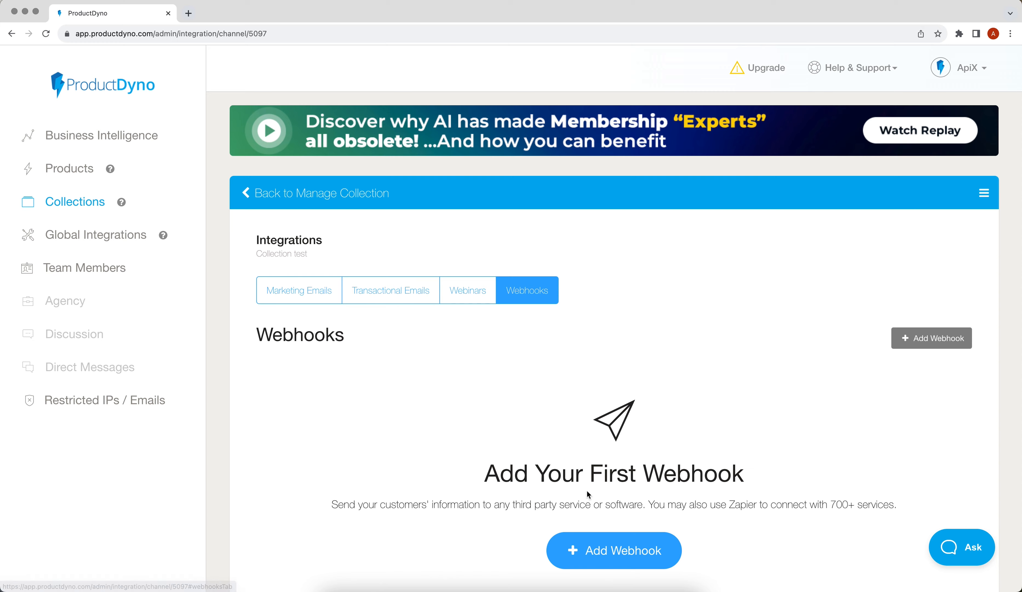
{"action": "left_click", "coordinate": [602, 545]}
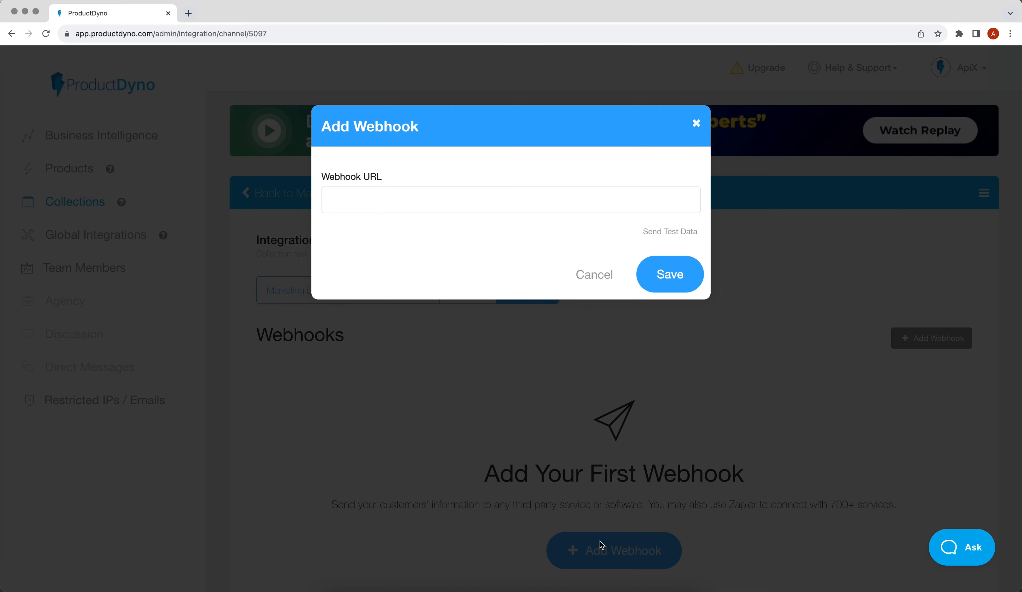
{"action": "right_click", "coordinate": [442, 205]}
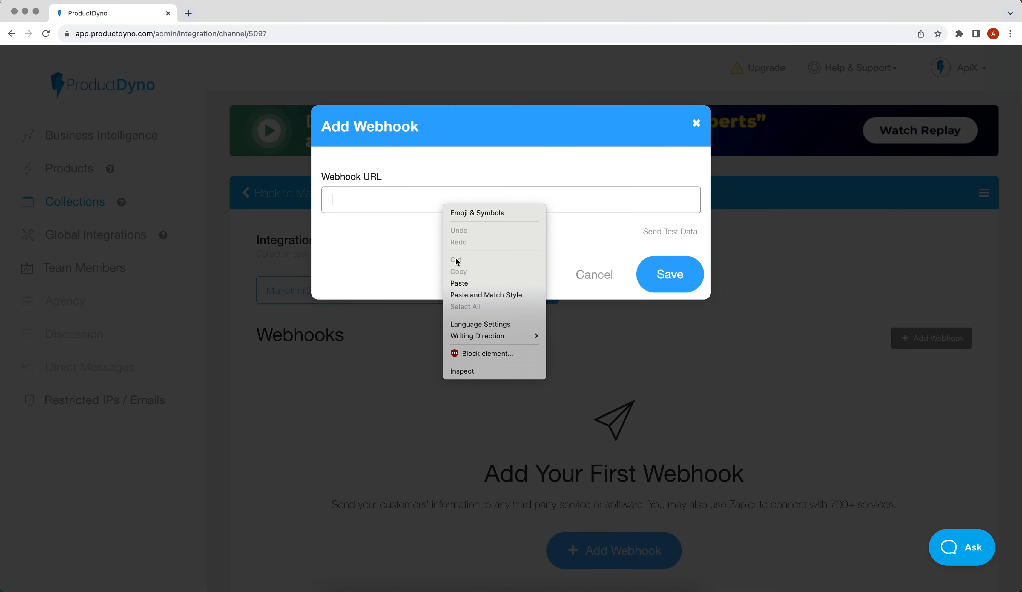
{"action": "left_click", "coordinate": [461, 283]}
{"action": "left_click", "coordinate": [659, 281]}
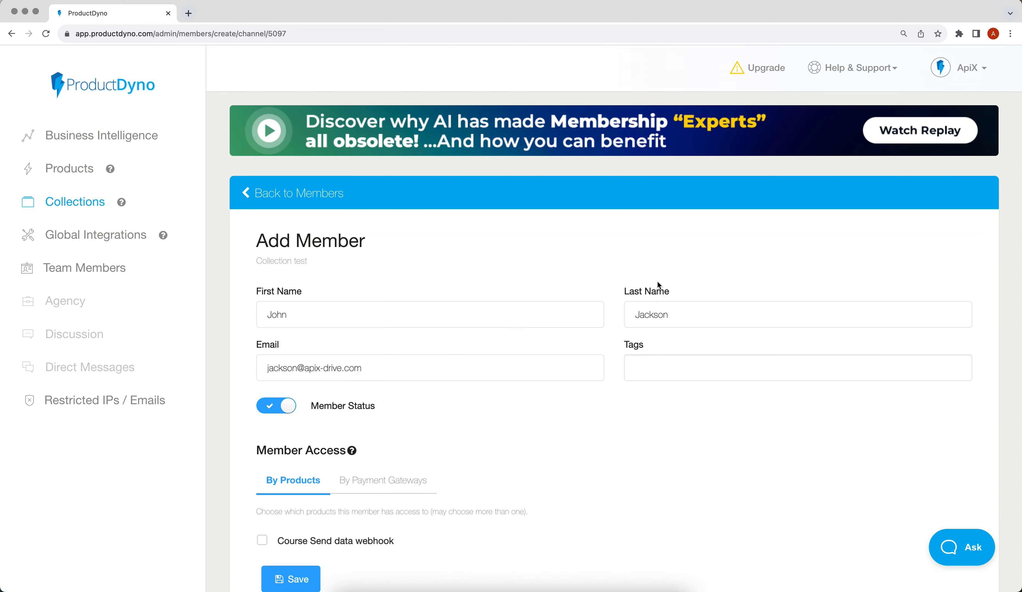
{"action": "scroll", "coordinate": [658, 280], "scroll_direction": "down", "scroll_amount": 2}
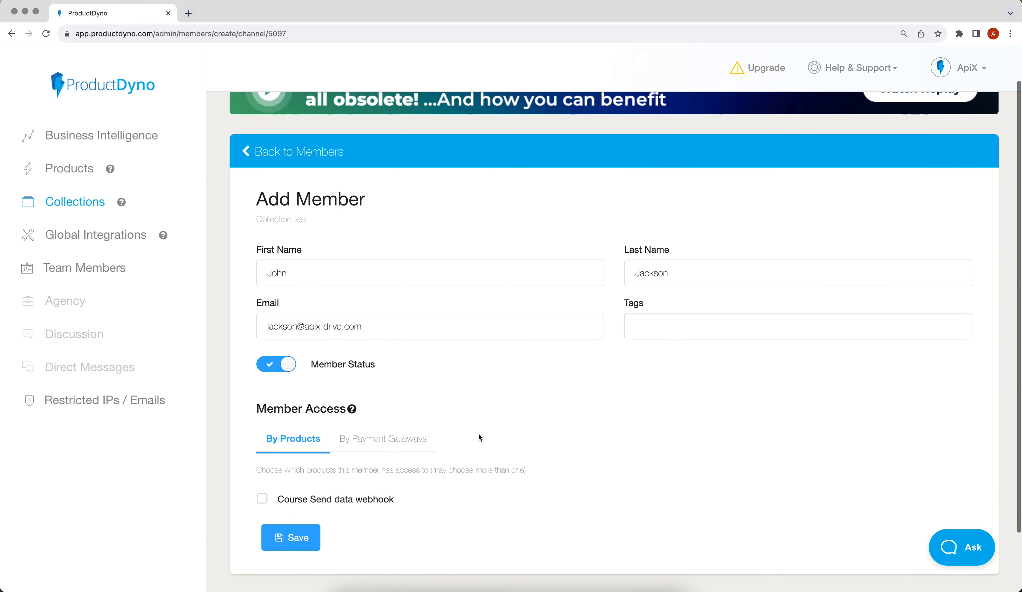
{"action": "left_click", "coordinate": [319, 533]}
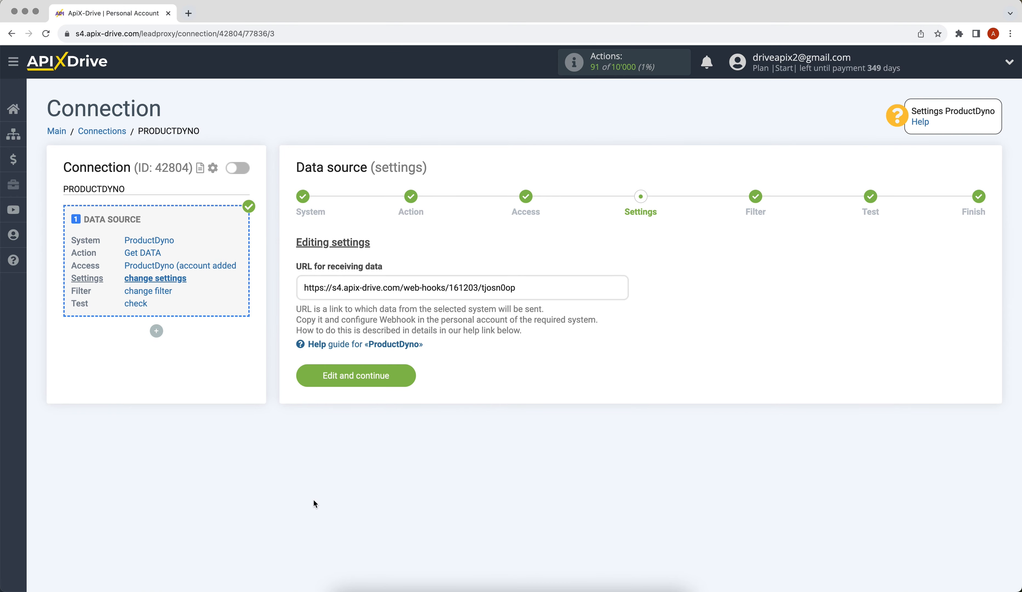
Skip filtering, accept the member.created test data from ProductDyno, and finish the source setup.
{"action": "left_click", "coordinate": [311, 372]}
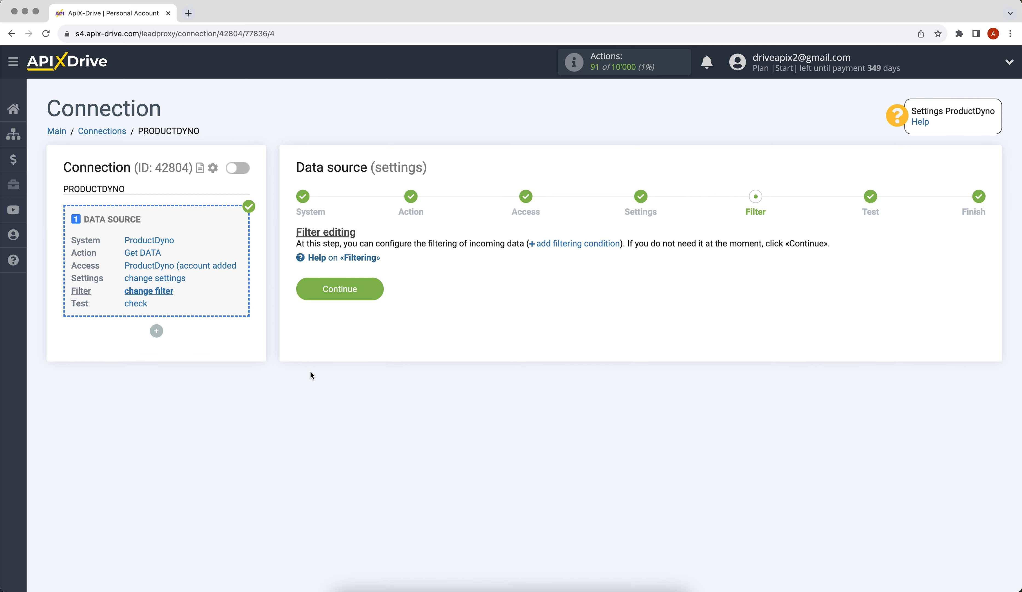
{"action": "left_click", "coordinate": [305, 289]}
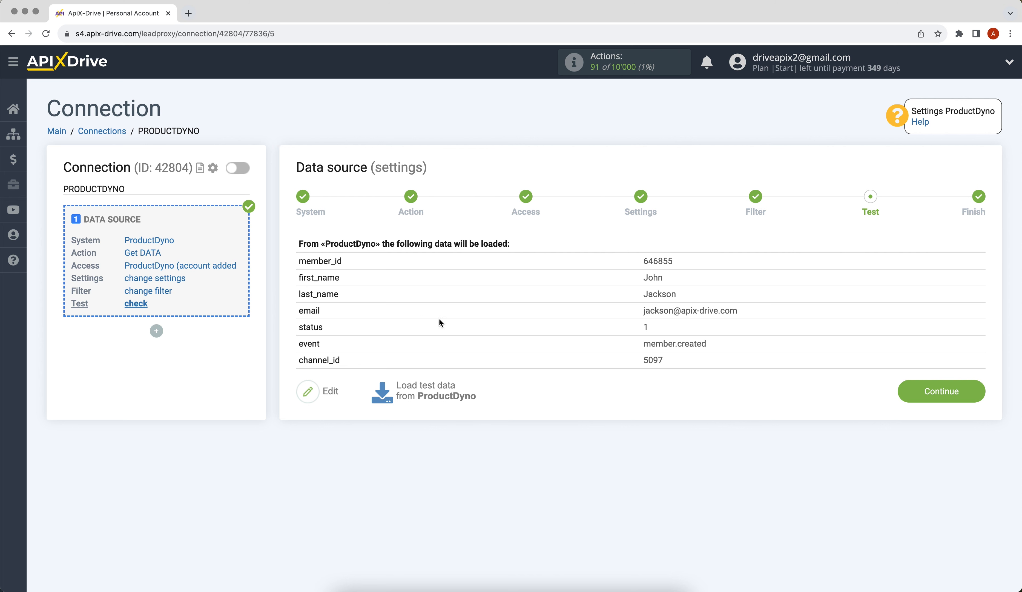
{"action": "left_click", "coordinate": [899, 395]}
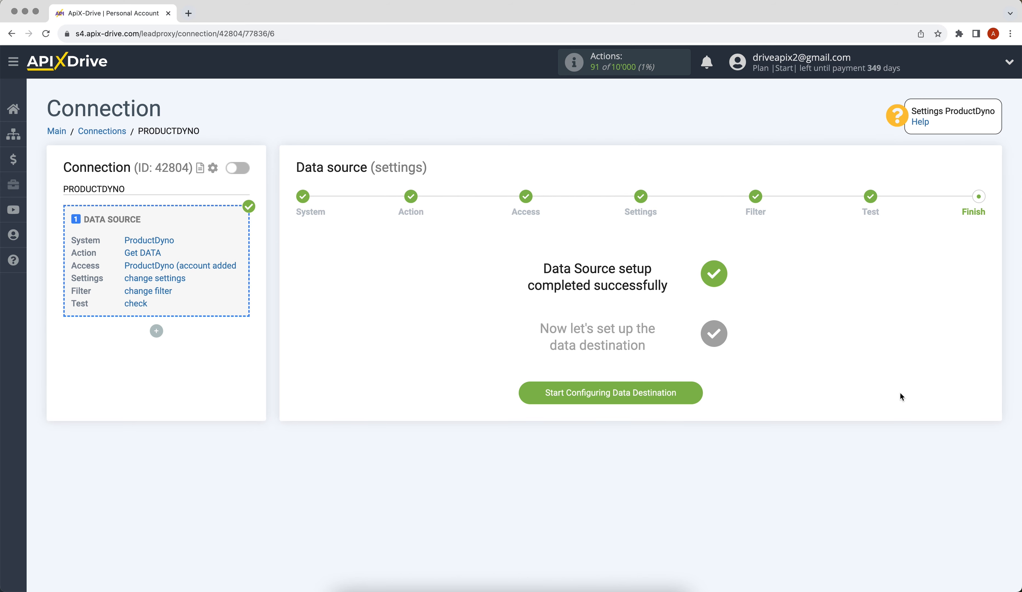
Choose Google Sheets as the destination system with the Add ROW action, then begin connecting an account.
{"action": "left_click", "coordinate": [575, 400]}
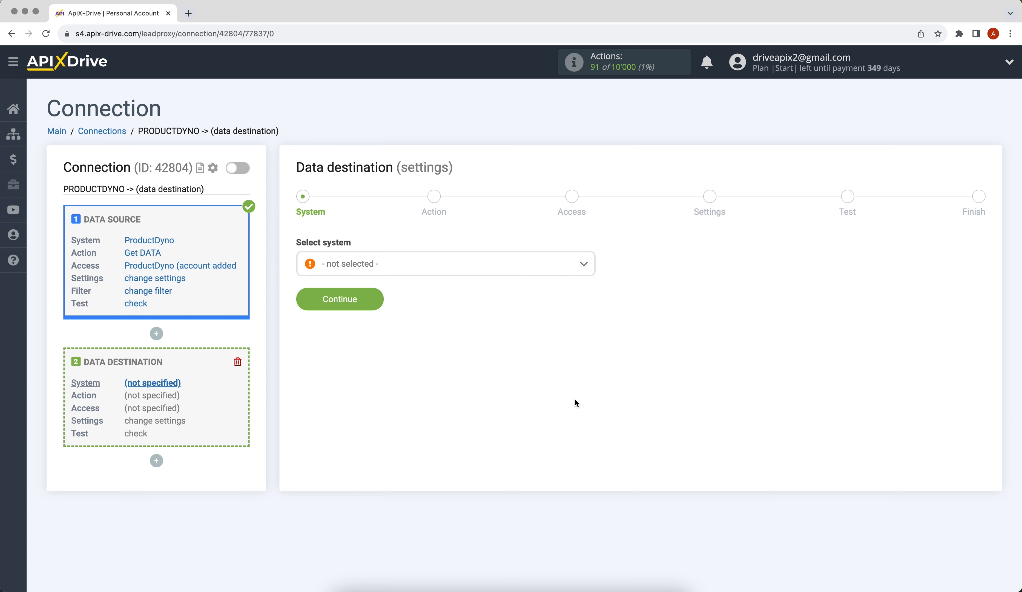
{"action": "left_click", "coordinate": [560, 264]}
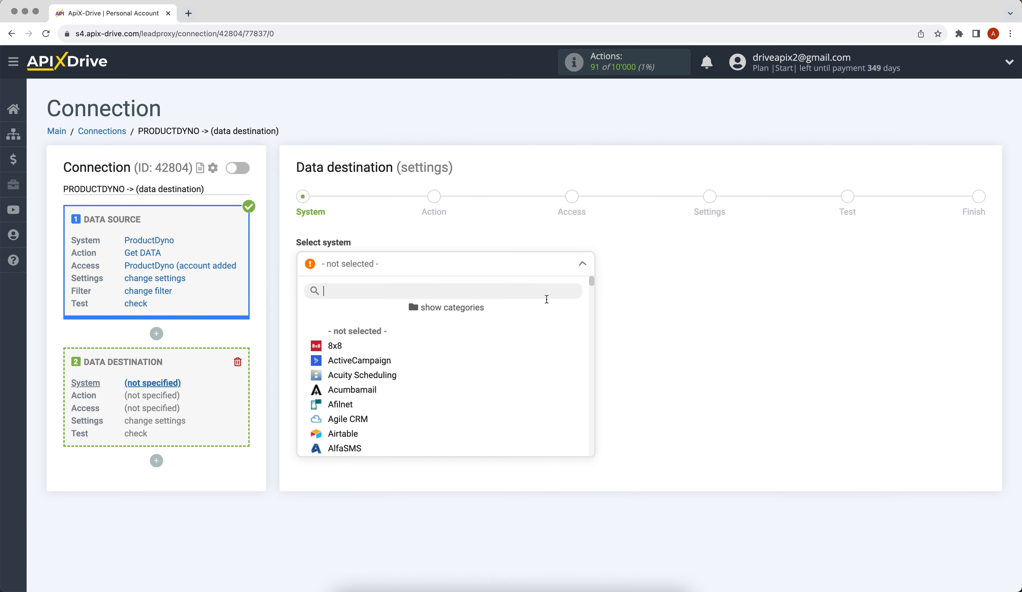
{"action": "left_click_drag", "start_coordinate": [590, 284], "coordinate": [594, 335]}
{"action": "scroll", "coordinate": [594, 337], "scroll_direction": "down", "scroll_amount": 3}
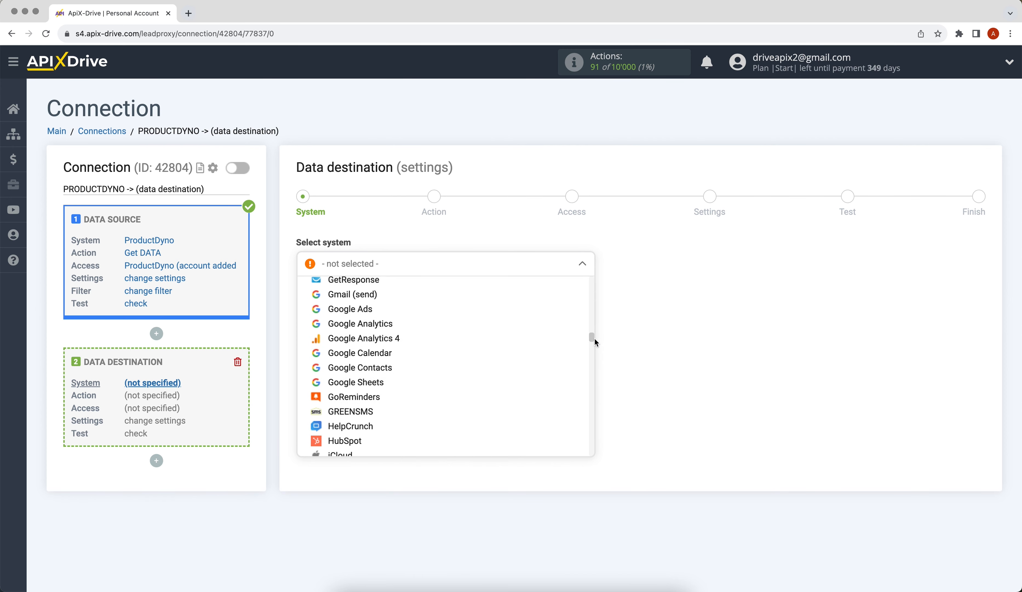
{"action": "left_click", "coordinate": [390, 383]}
{"action": "left_click", "coordinate": [308, 308]}
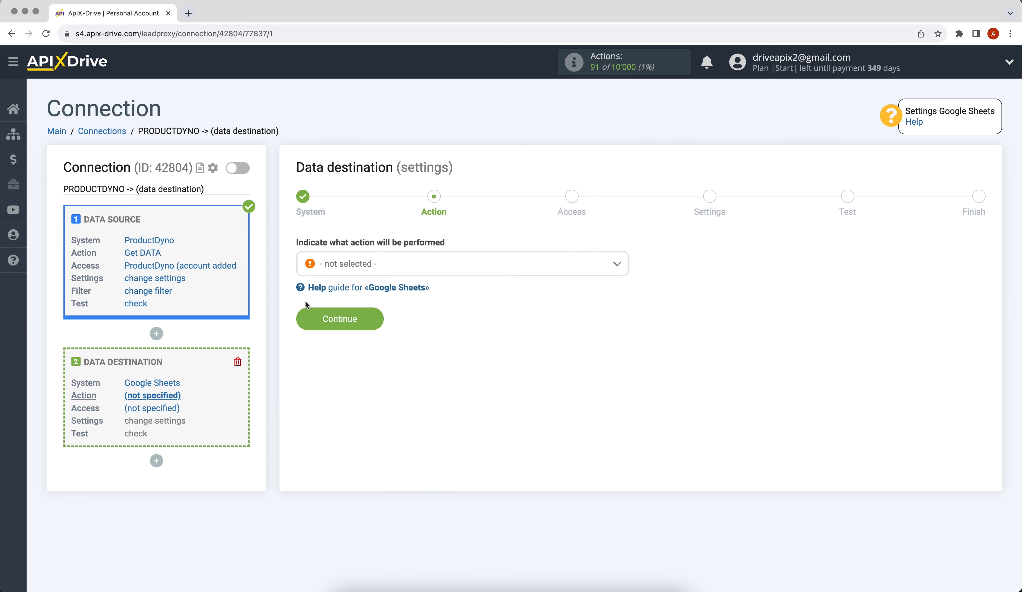
{"action": "left_click", "coordinate": [351, 265]}
{"action": "left_click", "coordinate": [338, 329]}
{"action": "left_click", "coordinate": [323, 325]}
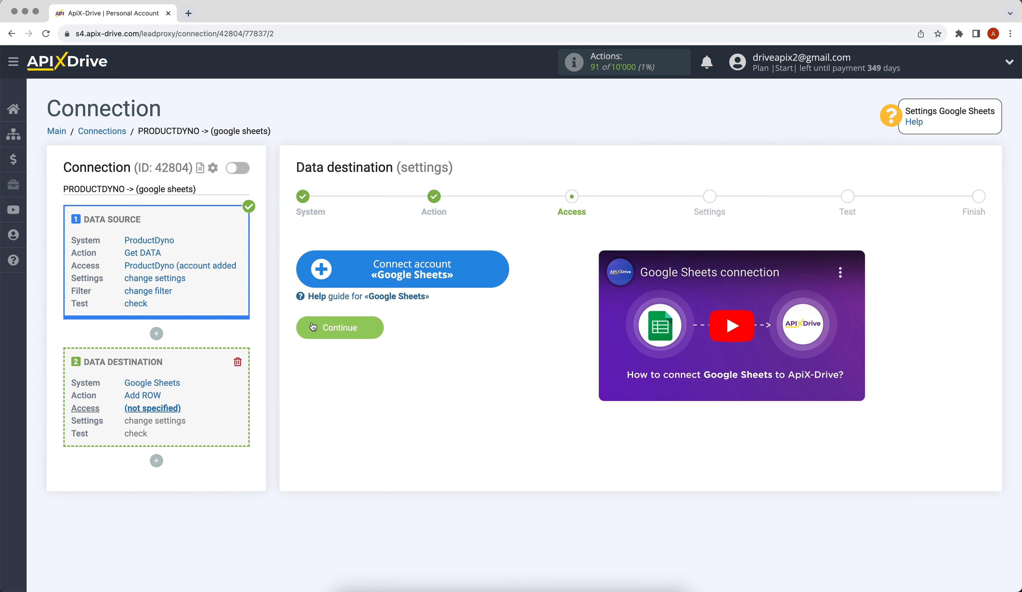
{"action": "left_click", "coordinate": [317, 274]}
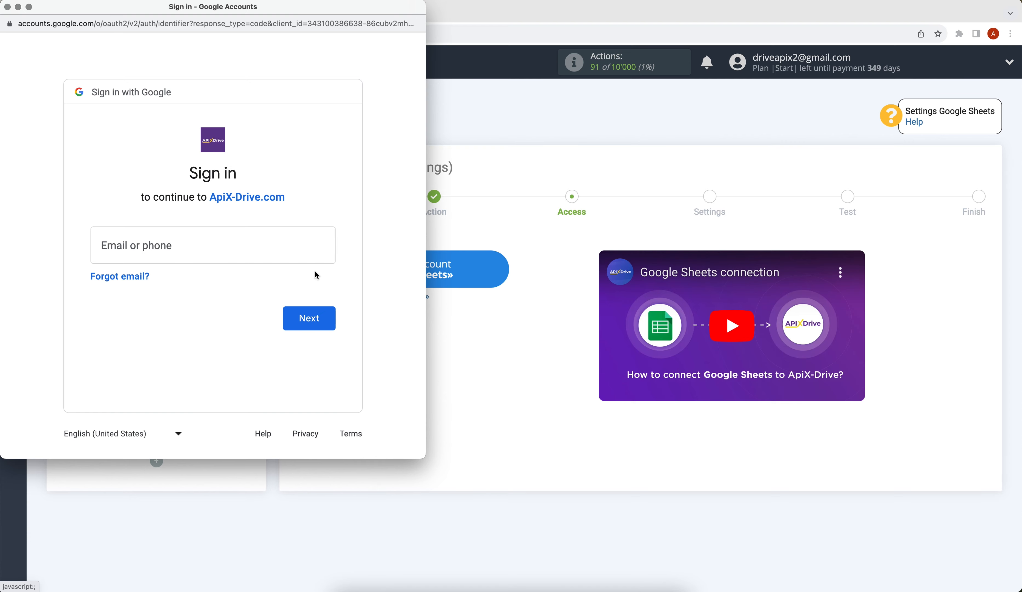
Sign in with the Google account's e-mail and password and grant ApiX-Drive access.
{"action": "left_click", "coordinate": [270, 246]}
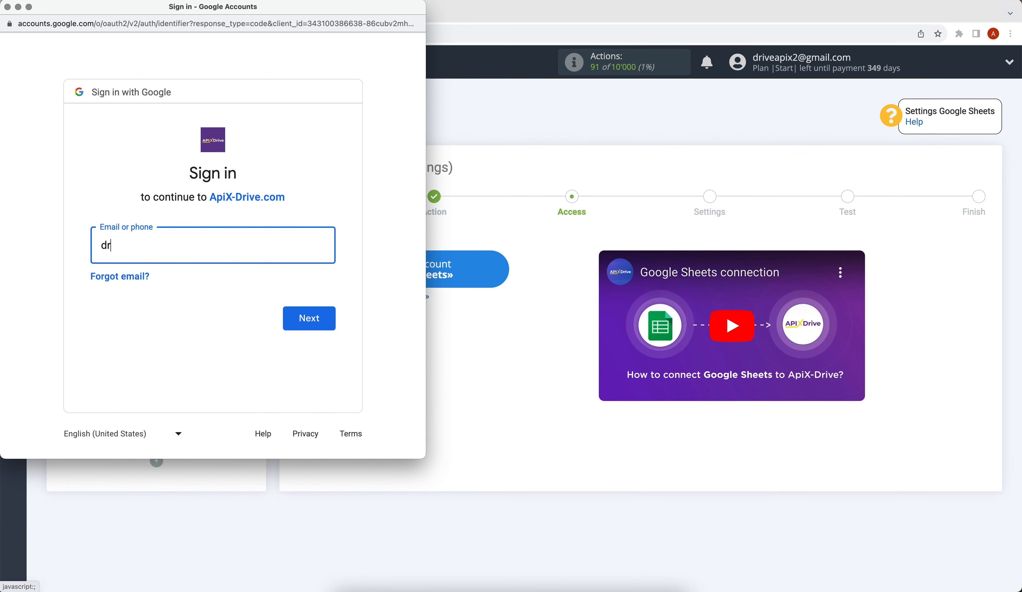
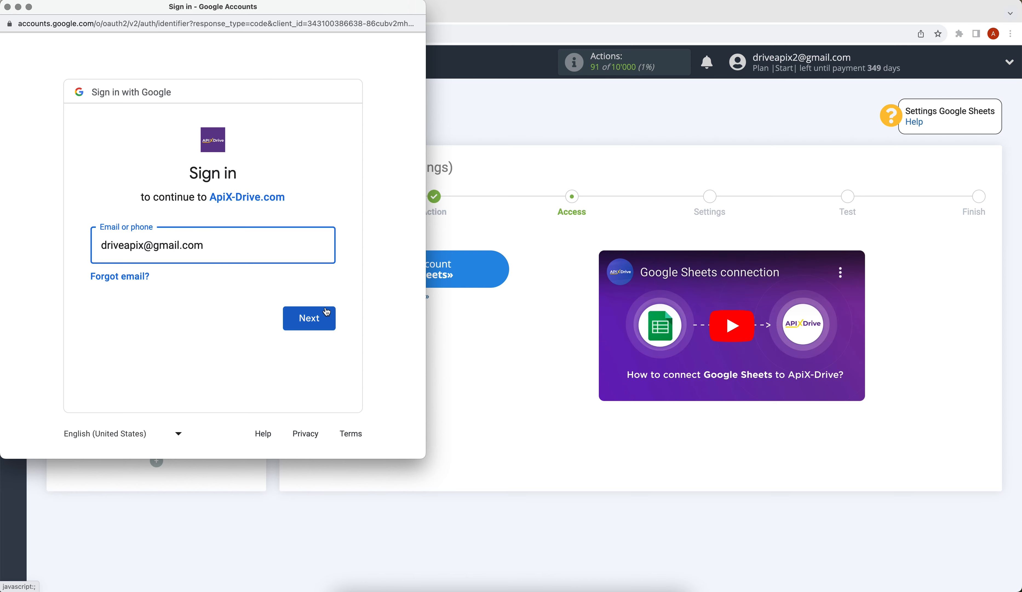
{"action": "left_click", "coordinate": [328, 320]}
{"action": "type", "text": "•••••••"}
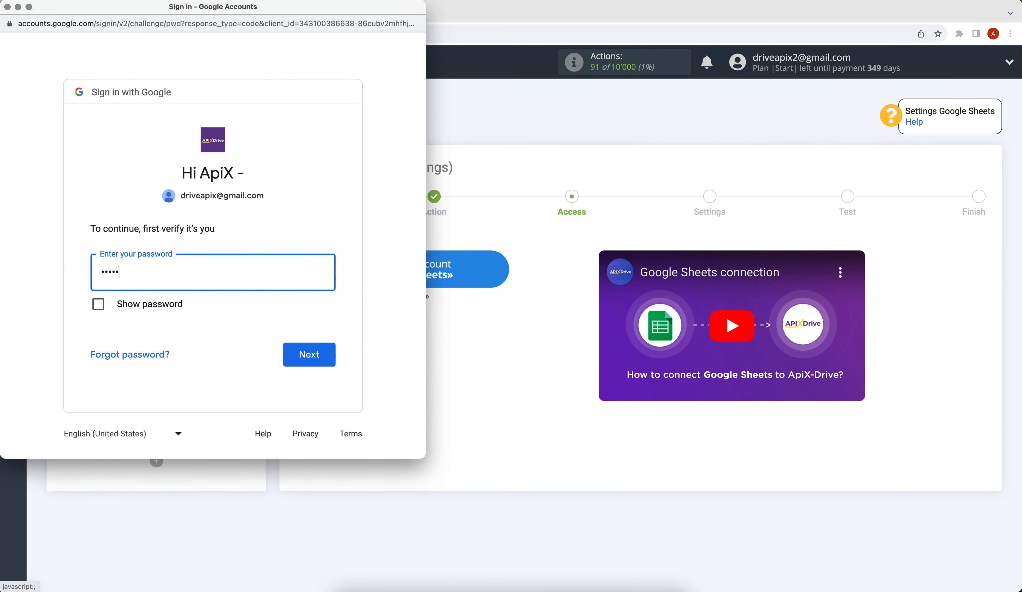
{"action": "left_click", "coordinate": [332, 352]}
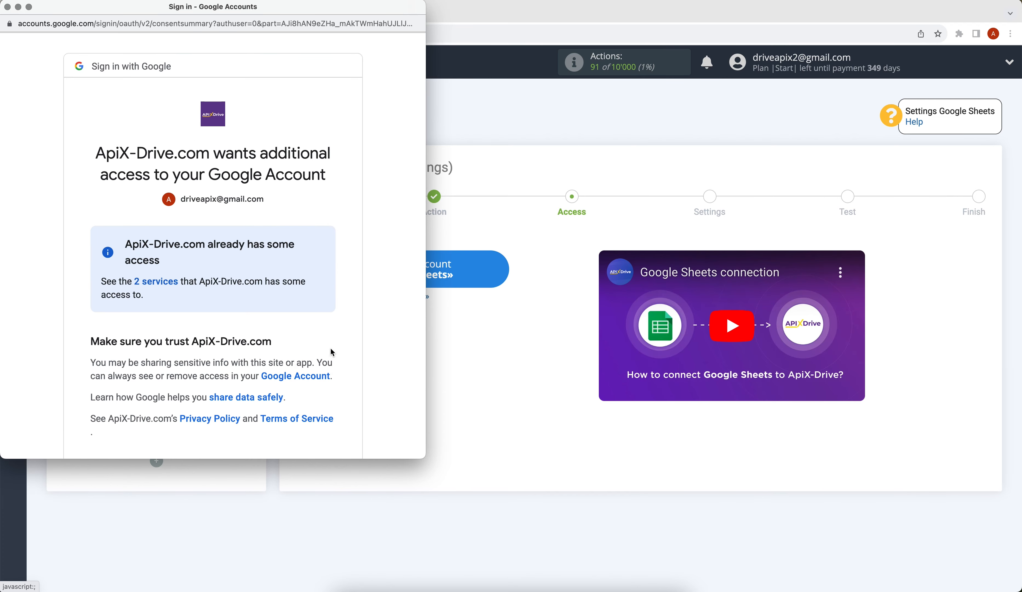
{"action": "scroll", "coordinate": [332, 352], "scroll_direction": "down", "scroll_amount": 5}
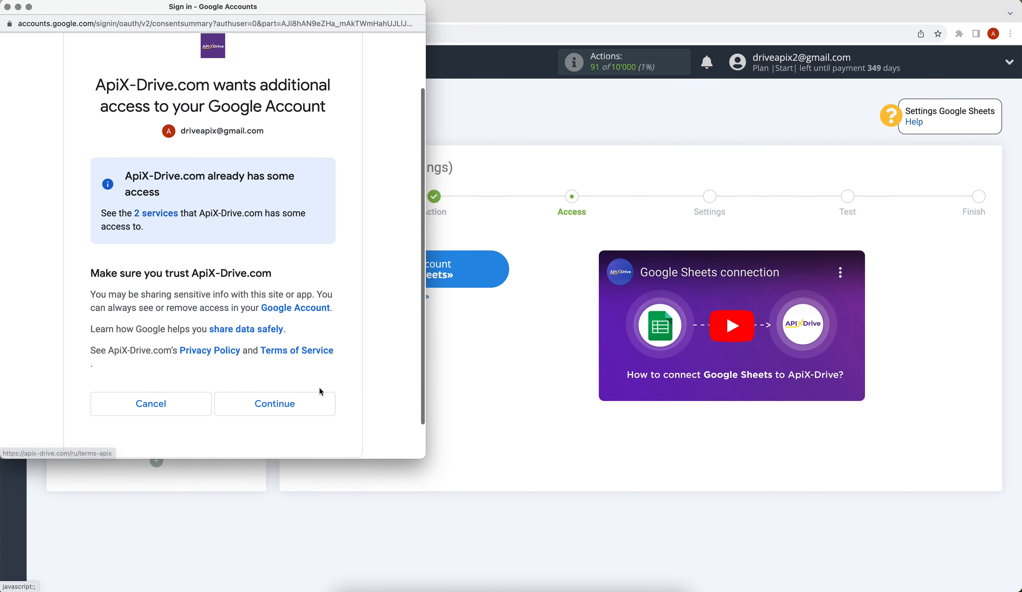
{"action": "left_click", "coordinate": [319, 400]}
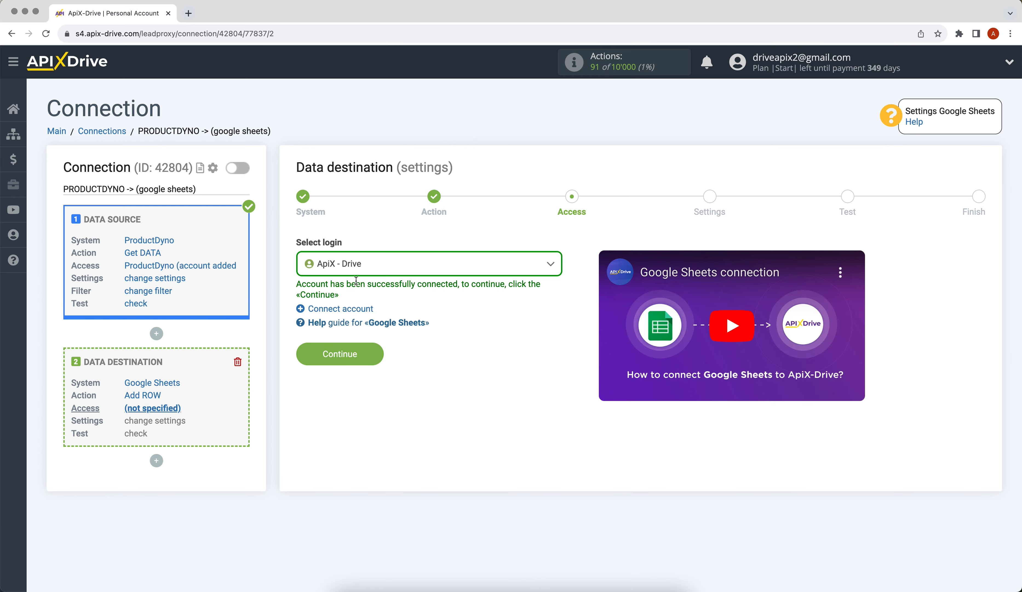
Keep the ApiX - Drive Google login selected and continue to destination settings.
{"action": "left_click", "coordinate": [352, 262]}
{"action": "left_click", "coordinate": [354, 350]}
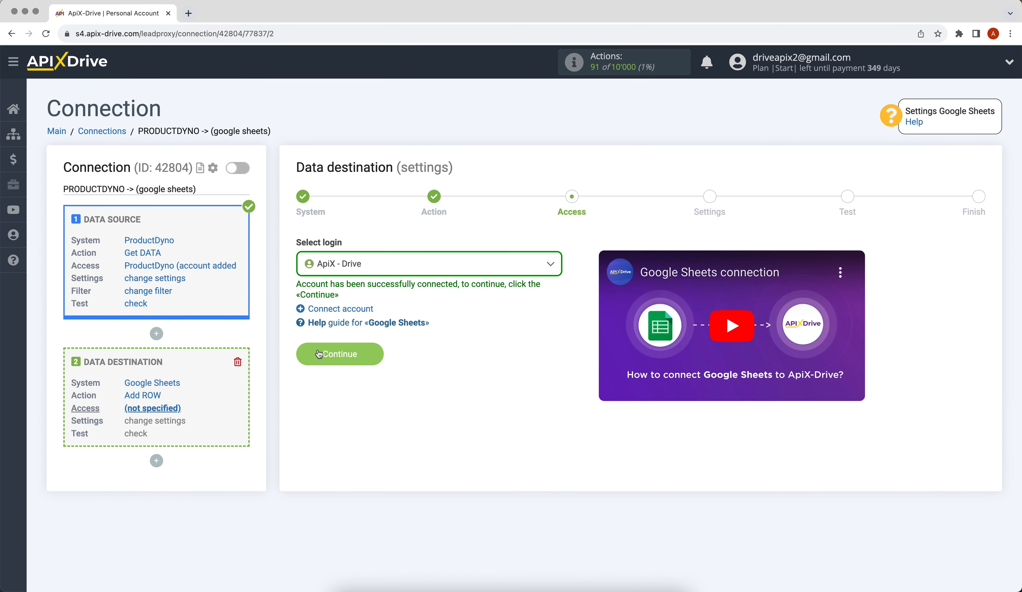
{"action": "left_click", "coordinate": [322, 353]}
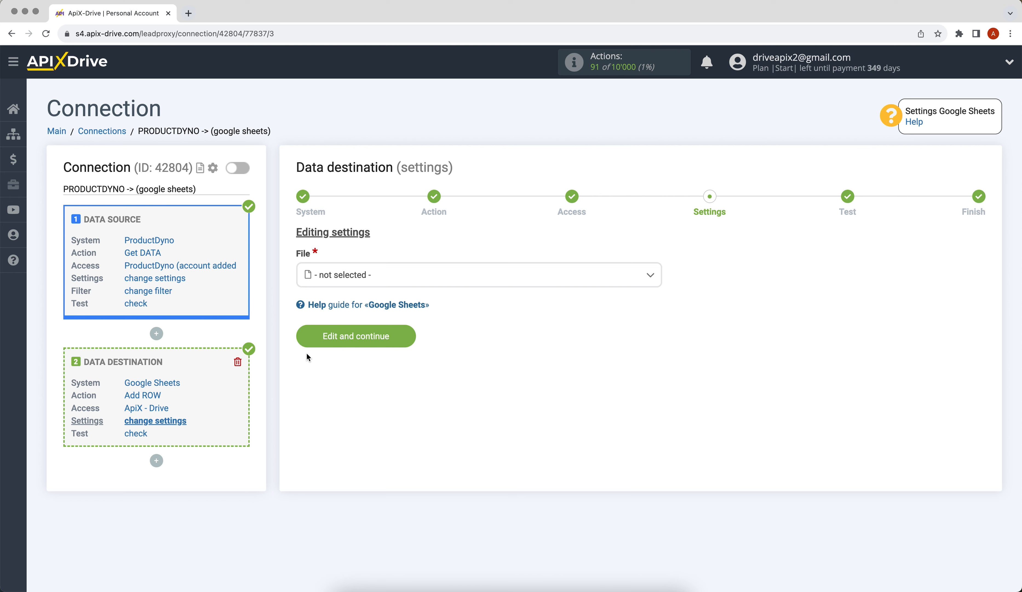
Select the ApiX-Drive spreadsheet file and sheet 1 as the target.
{"action": "left_click", "coordinate": [338, 276]}
{"action": "left_click", "coordinate": [341, 341]}
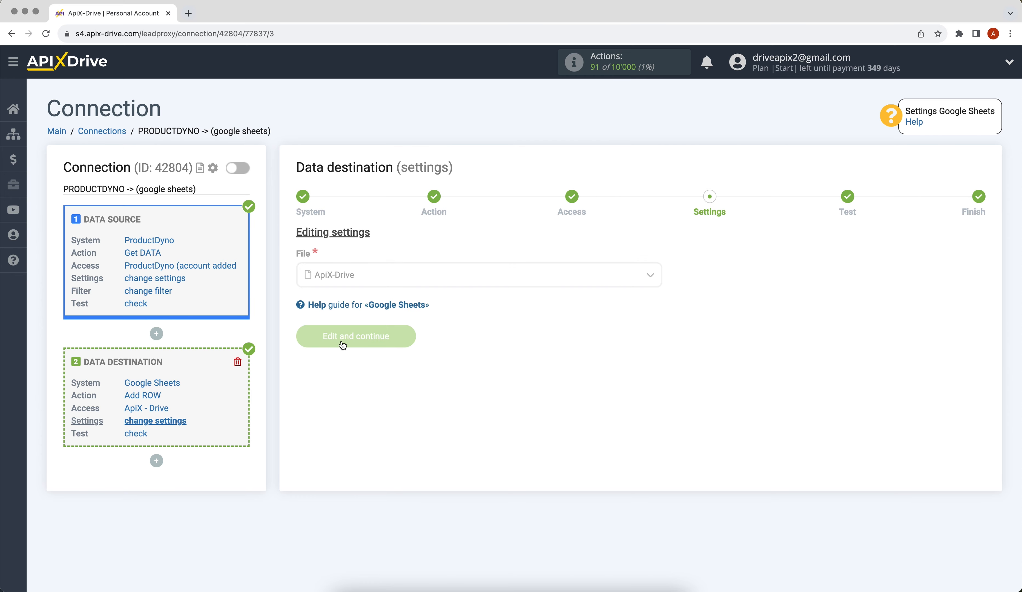
{"action": "left_click", "coordinate": [326, 340]}
{"action": "left_click", "coordinate": [340, 401]}
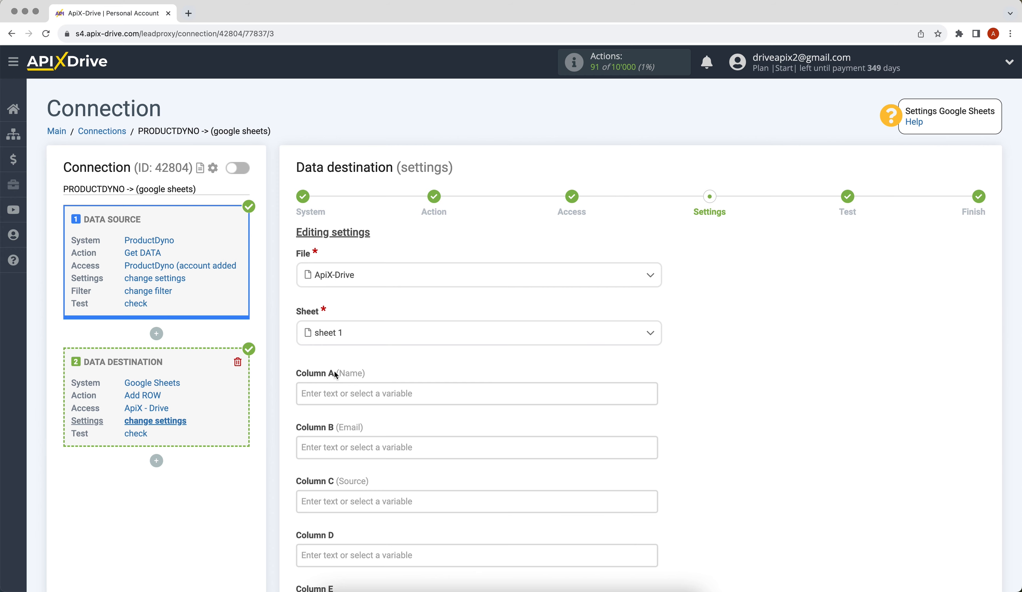
Fill Column A with the first_name and last_name variables.
{"action": "left_click", "coordinate": [336, 390]}
{"action": "scroll", "coordinate": [652, 312], "scroll_direction": "down", "scroll_amount": 1}
{"action": "scroll", "coordinate": [652, 311], "scroll_direction": "down", "scroll_amount": 2}
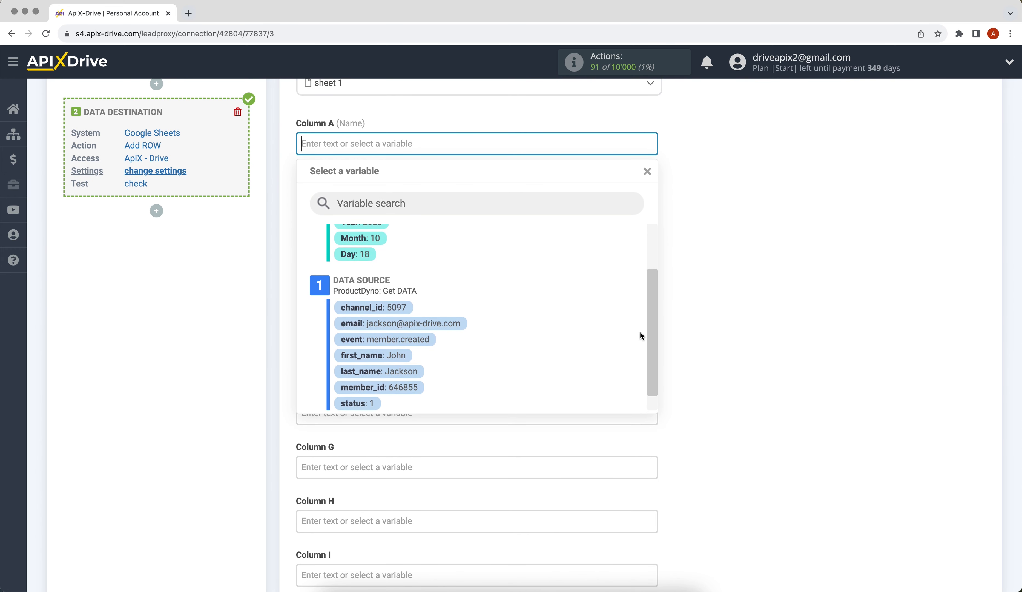
{"action": "left_click", "coordinate": [399, 353]}
{"action": "left_click", "coordinate": [493, 142]}
{"action": "scroll", "coordinate": [466, 303], "scroll_direction": "down", "scroll_amount": 1}
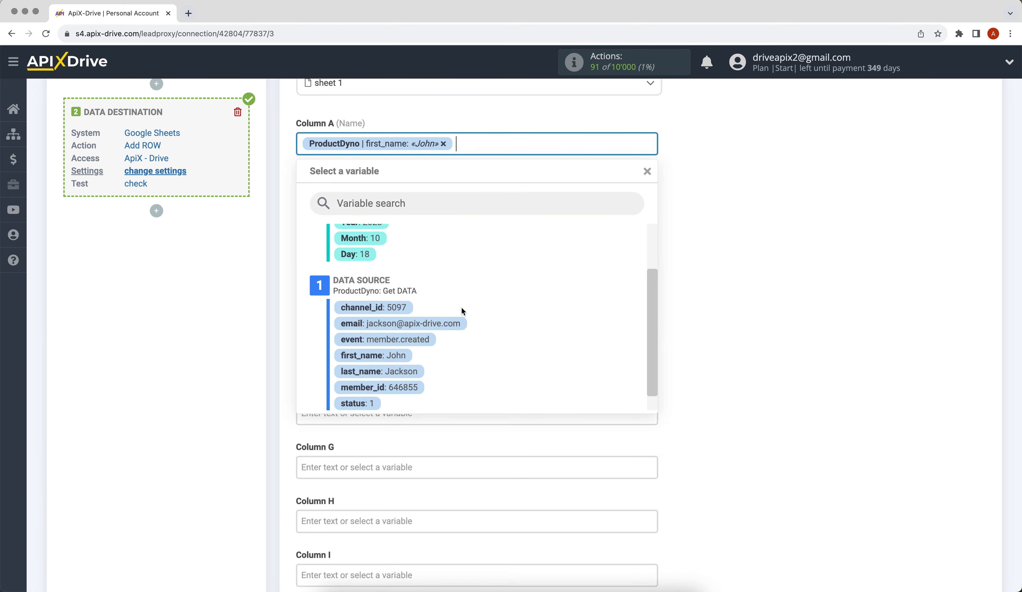
{"action": "left_click", "coordinate": [419, 368]}
Map email into Column B and enter 'New data from ProductDyno' in Column C.
{"action": "left_click", "coordinate": [355, 199]}
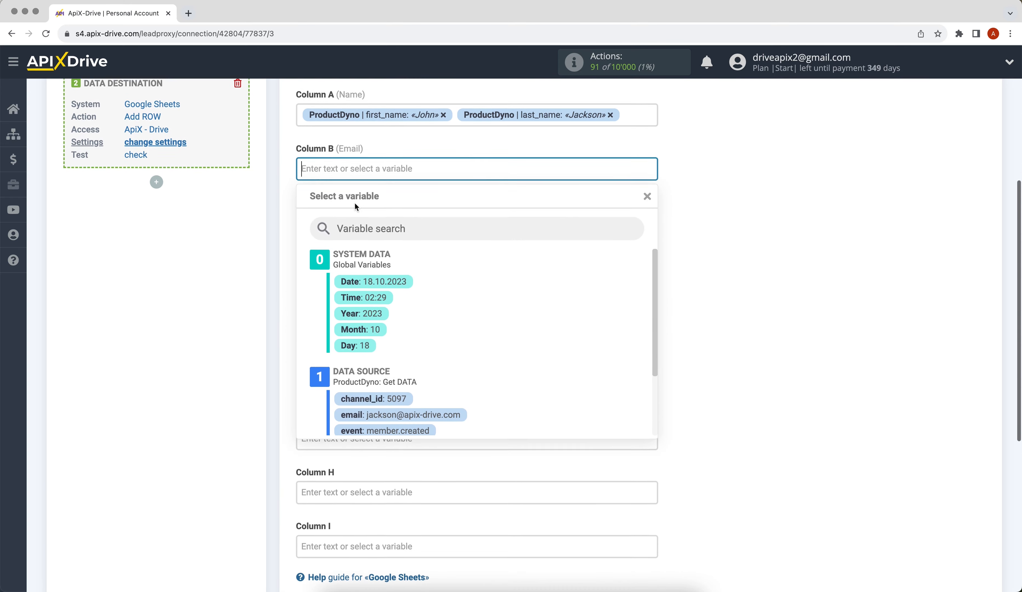
{"action": "left_click", "coordinate": [450, 391]}
{"action": "left_click", "coordinate": [353, 199]}
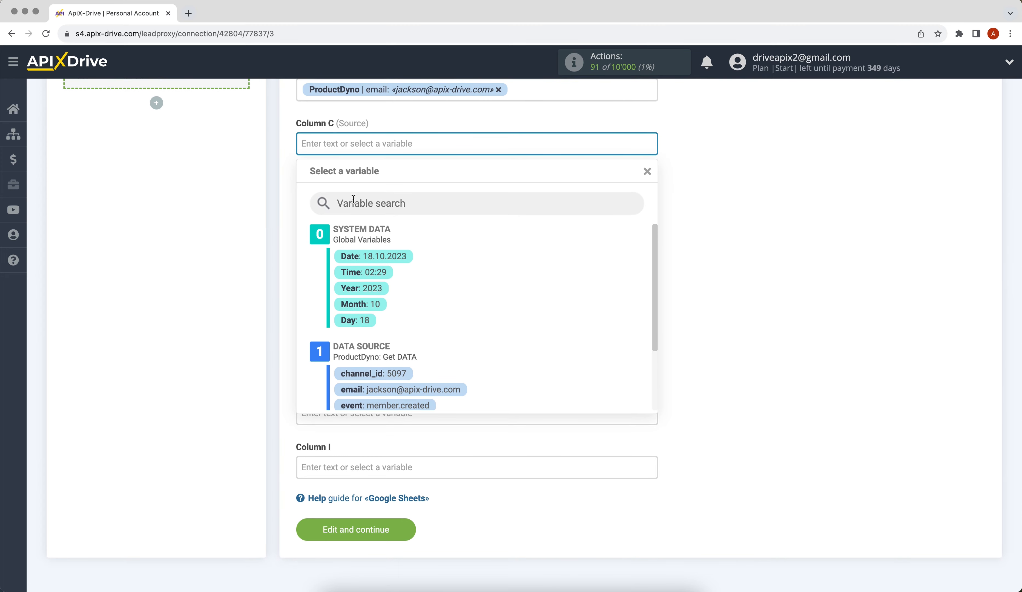
{"action": "type", "text": "New data fro"}
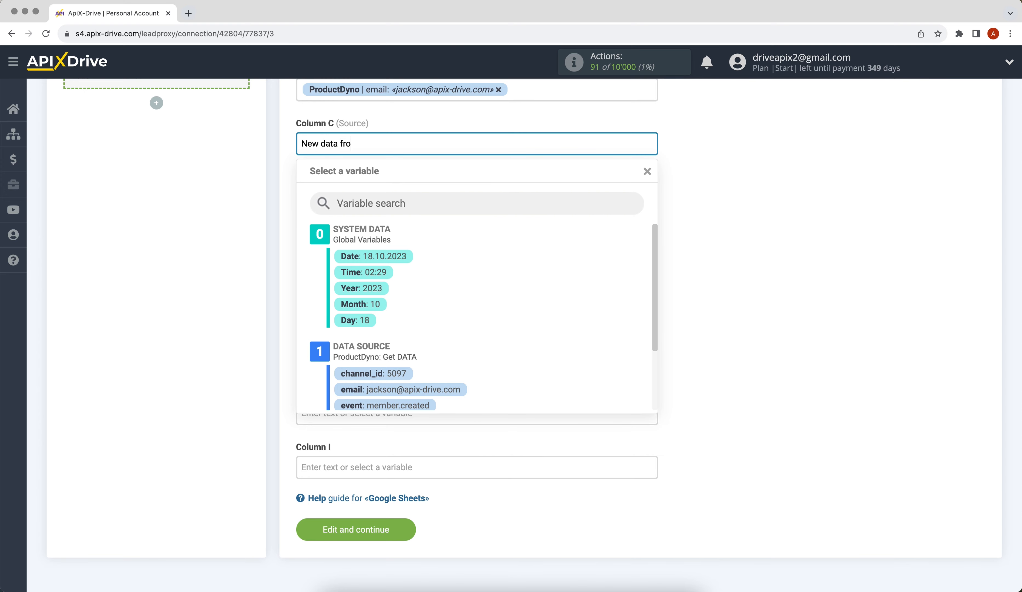
{"action": "type", "text": "m ProductDyno"}
{"action": "left_click", "coordinate": [747, 301]}
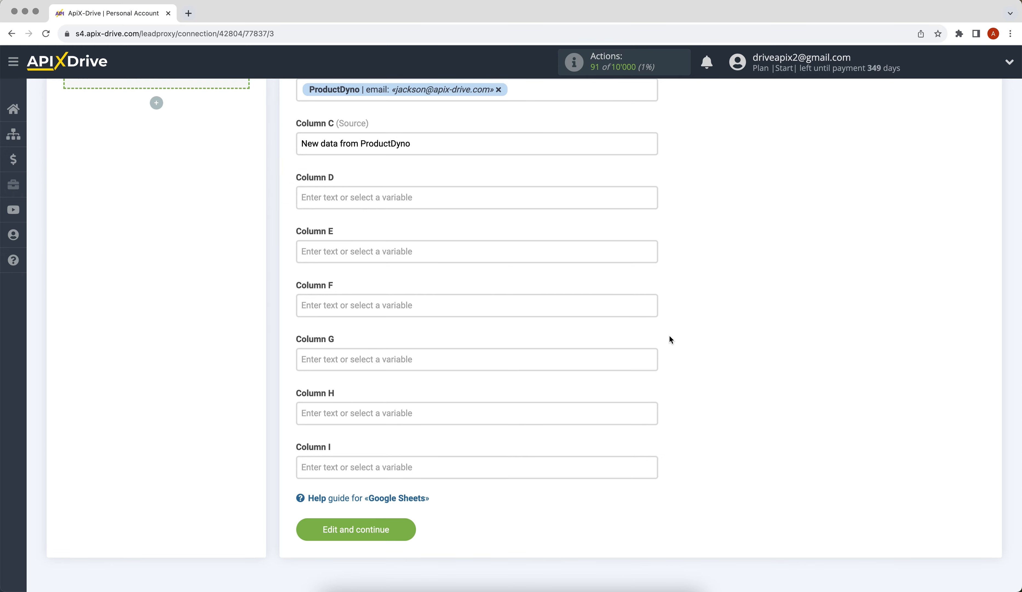
Save the column mapping, send a test row to Google Sheets, and finish the destination setup.
{"action": "left_click", "coordinate": [319, 529]}
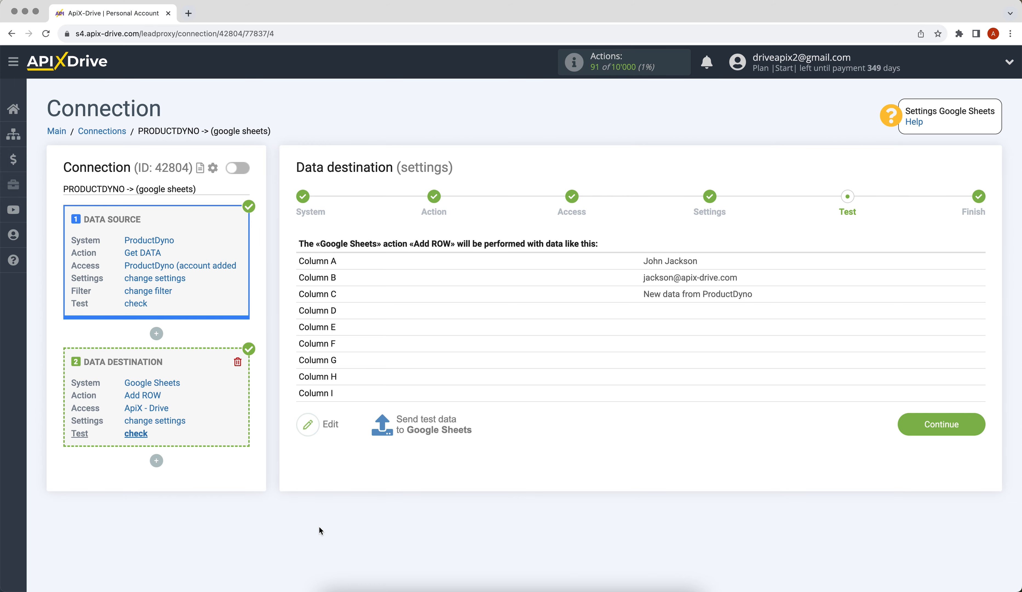
{"action": "left_click", "coordinate": [402, 426]}
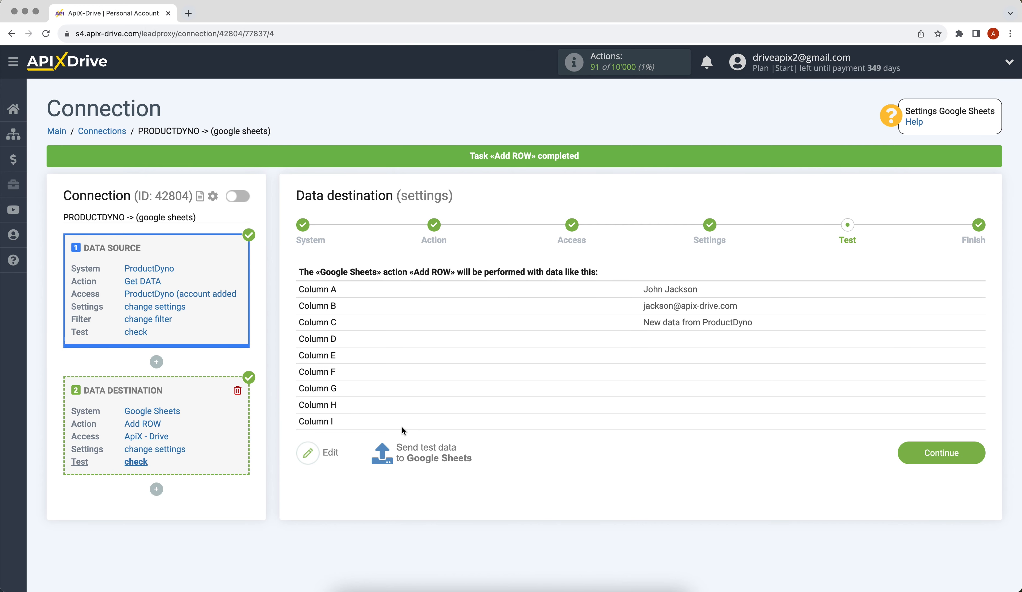
{"action": "left_click", "coordinate": [924, 461]}
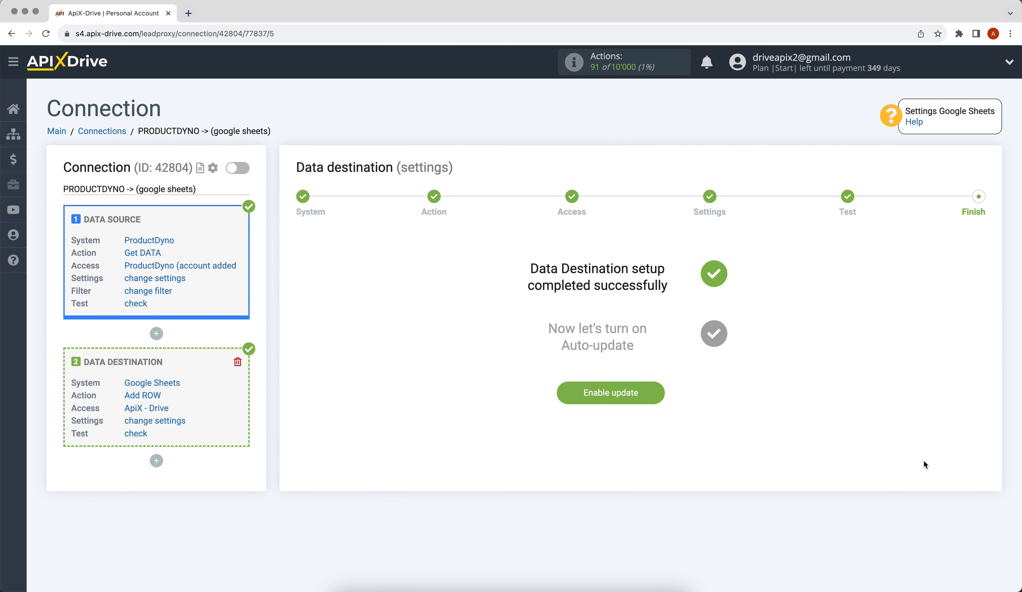
Turn on auto-update for the PRODUCTDYNO -> Google Sheets connection with a 5-minute interval.
{"action": "left_click", "coordinate": [565, 393]}
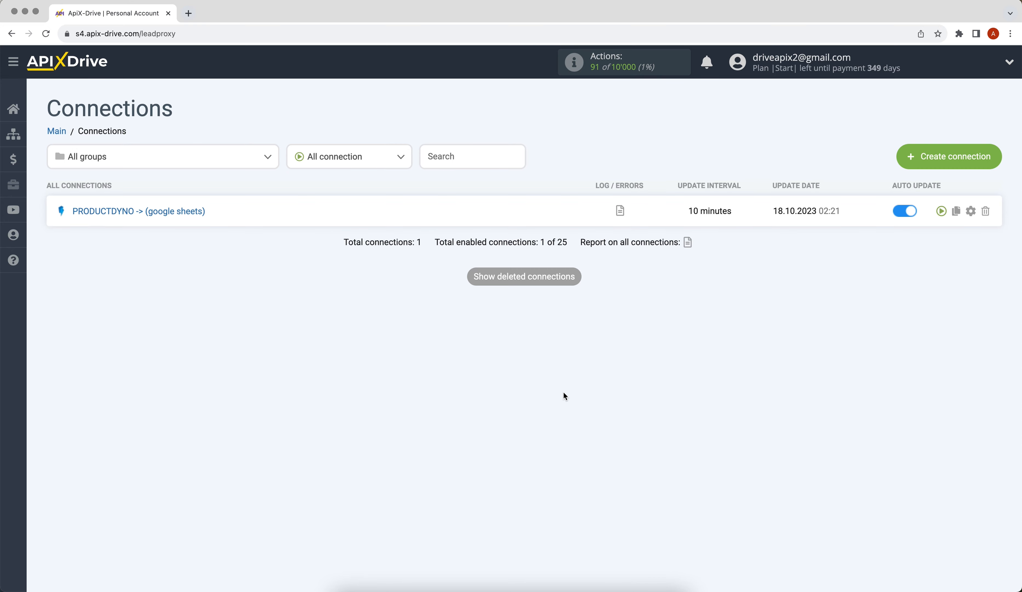
{"action": "left_click", "coordinate": [970, 210]}
{"action": "left_click", "coordinate": [629, 324]}
{"action": "left_click", "coordinate": [628, 314]}
{"action": "left_click", "coordinate": [515, 402]}
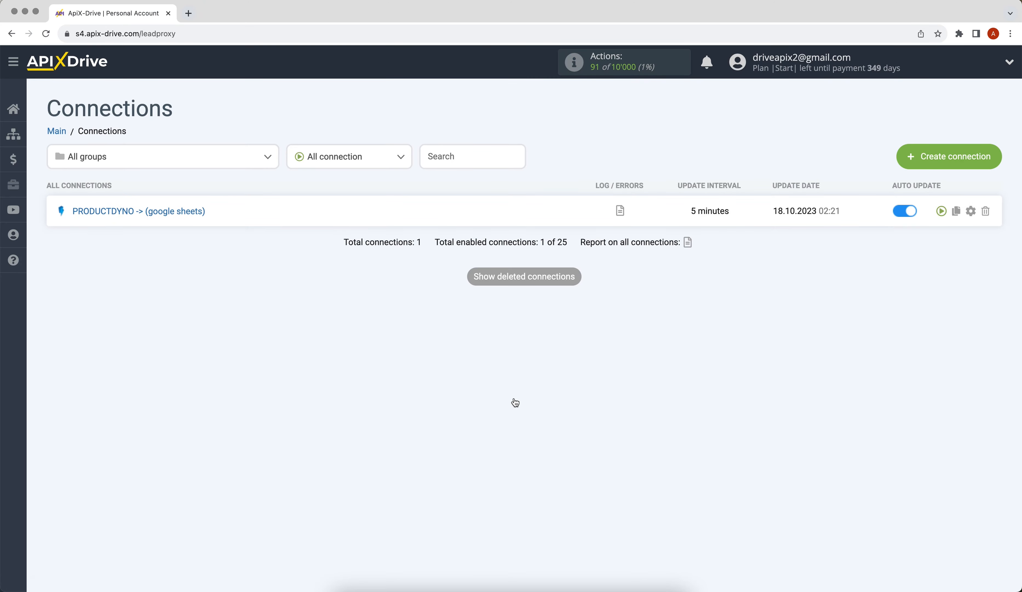